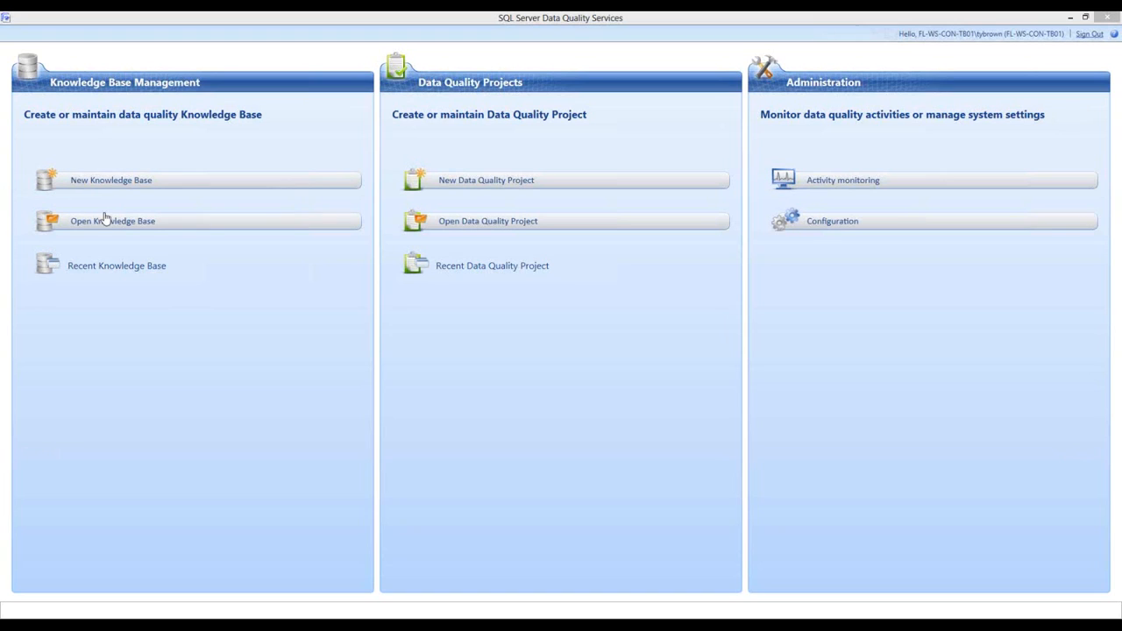
Create a knowledge base named Suppliers with no source knowledge base and start it in the Domain Management activity
left_click(111, 184)
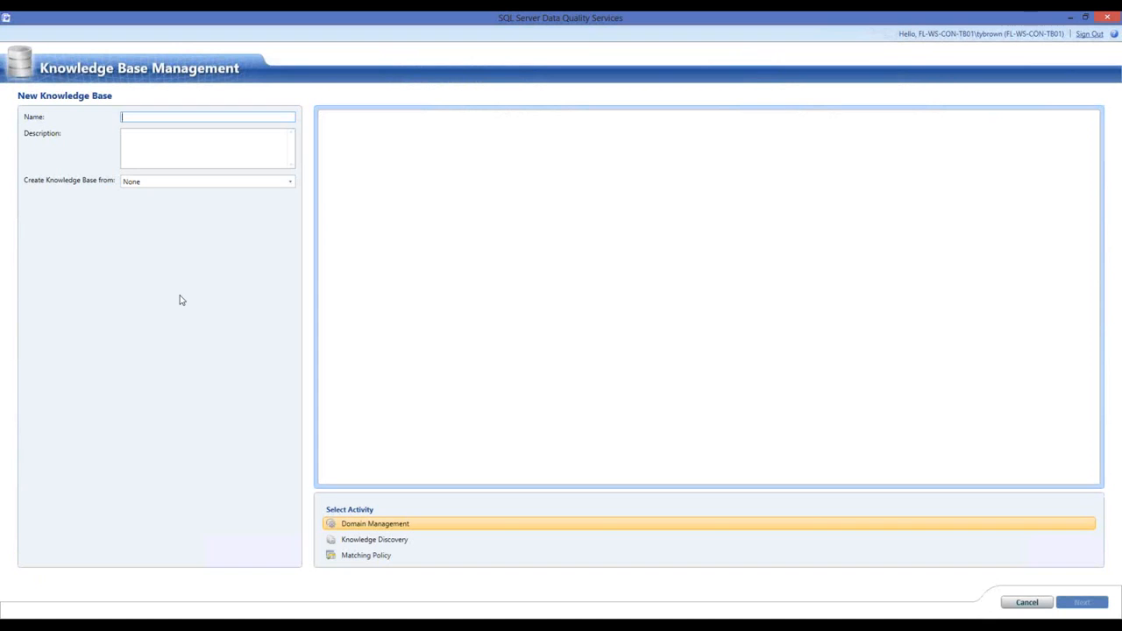
type("Suppliers")
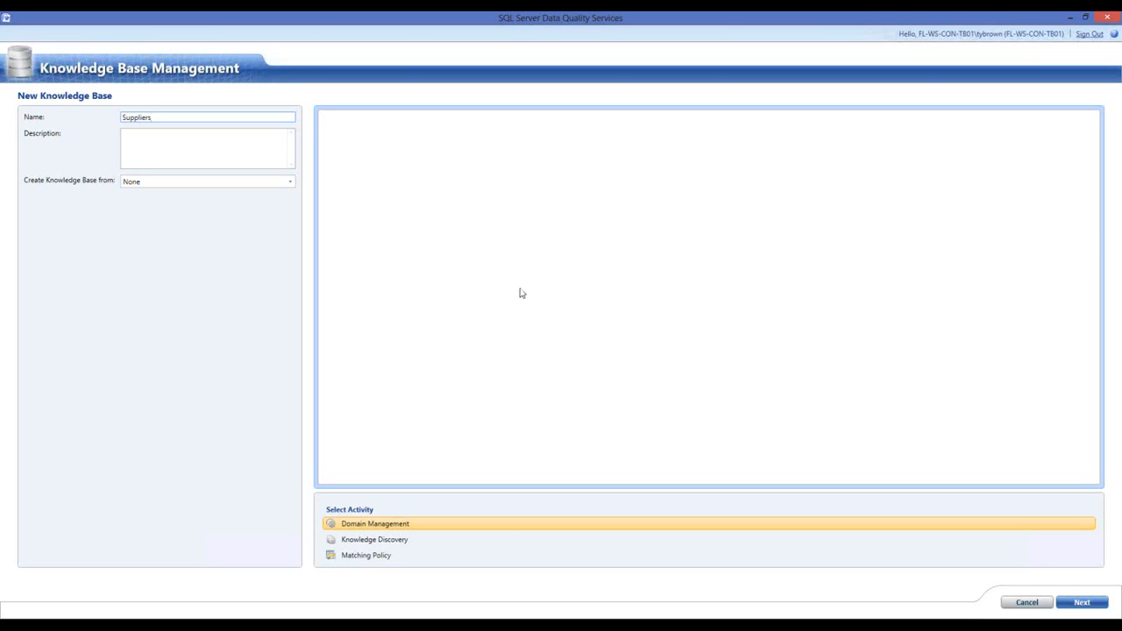
left_click(348, 529)
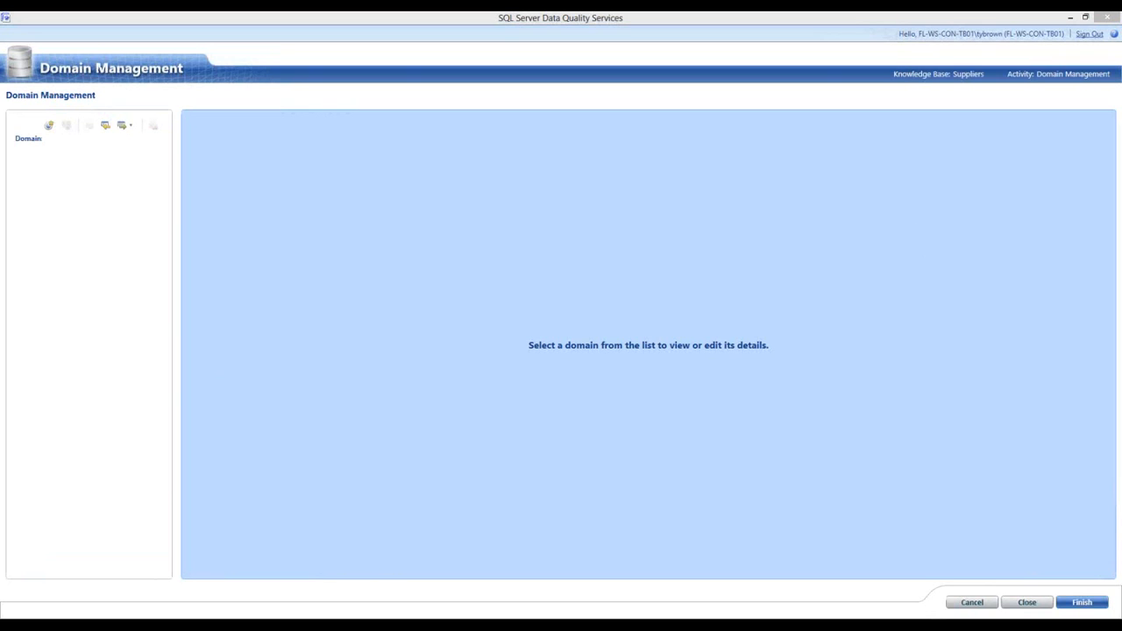
Create a domain named Supplier ID with the String data type and the default options
left_click(47, 128)
type("S")
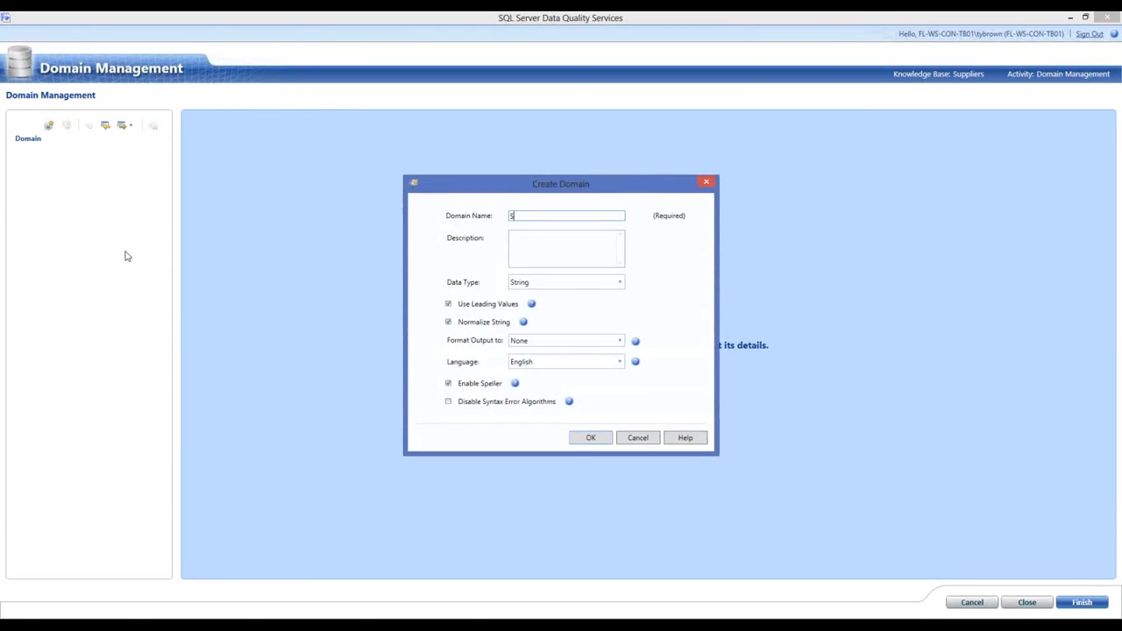
type("upplier ID")
left_click(539, 247)
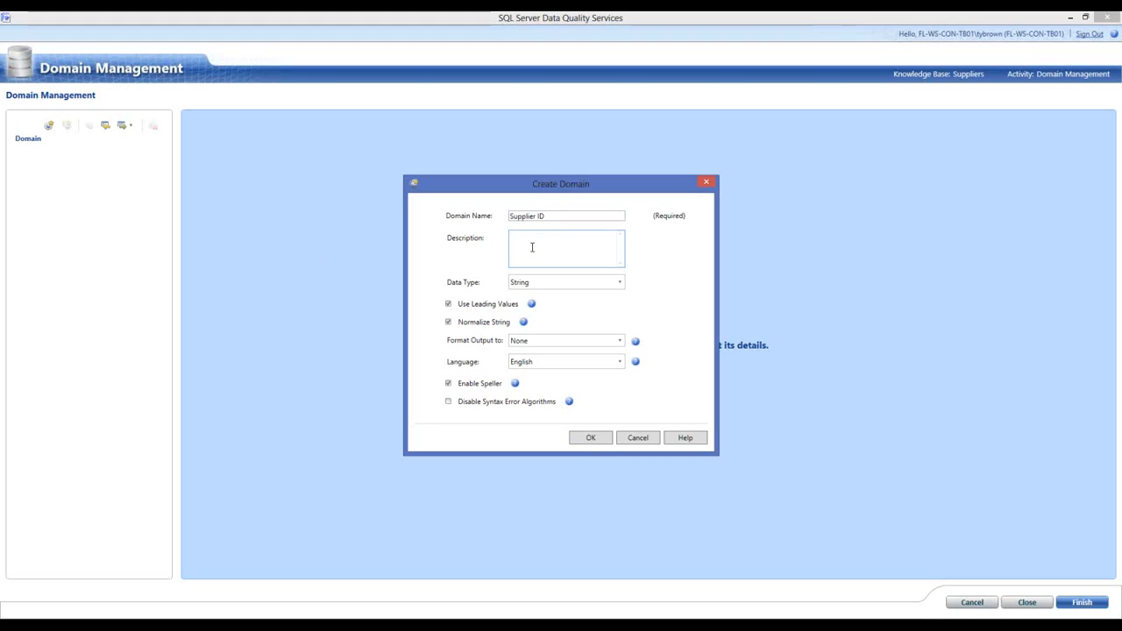
left_click(620, 288)
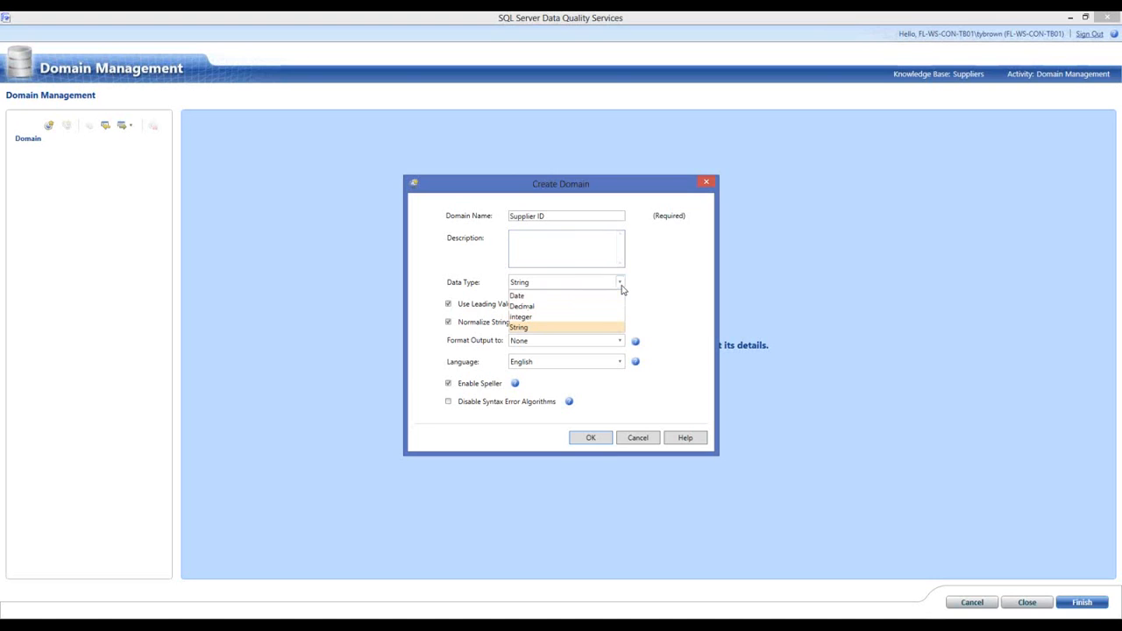
left_click(621, 288)
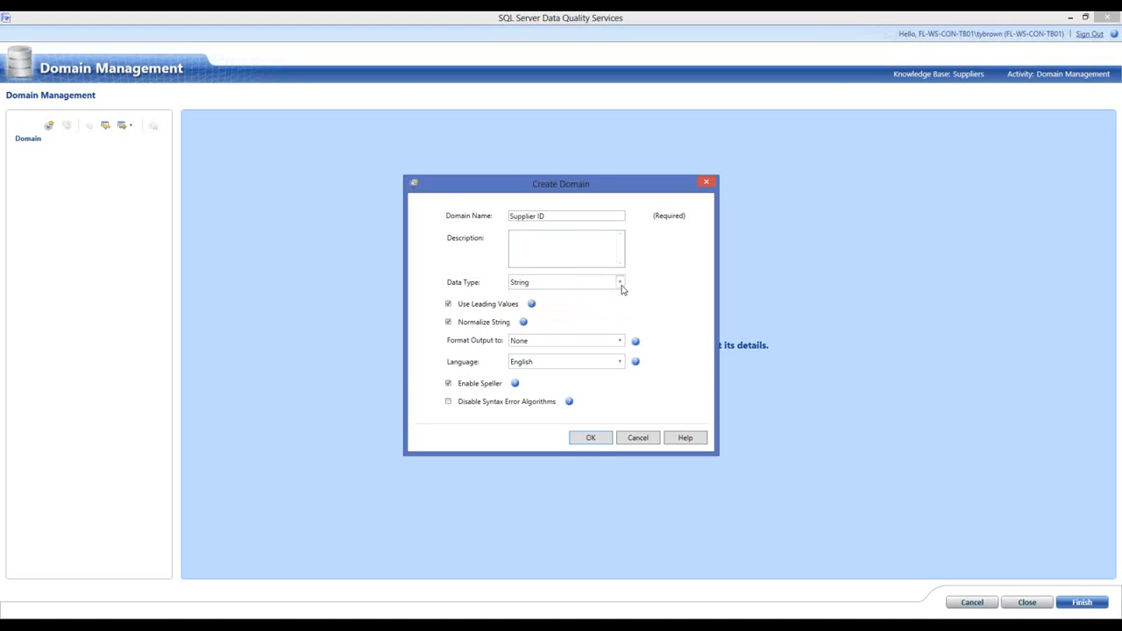
mouse_move(530, 309)
left_click(594, 439)
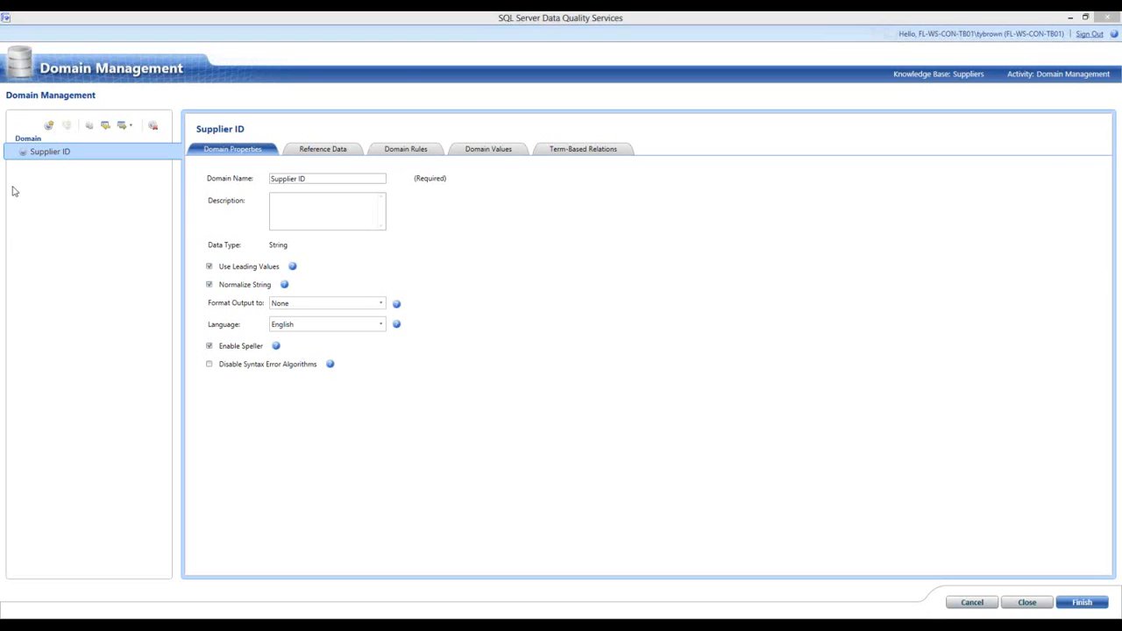
Create two more String domains with default options, named Supplier Name and Address Line
left_click(50, 126)
type("Su")
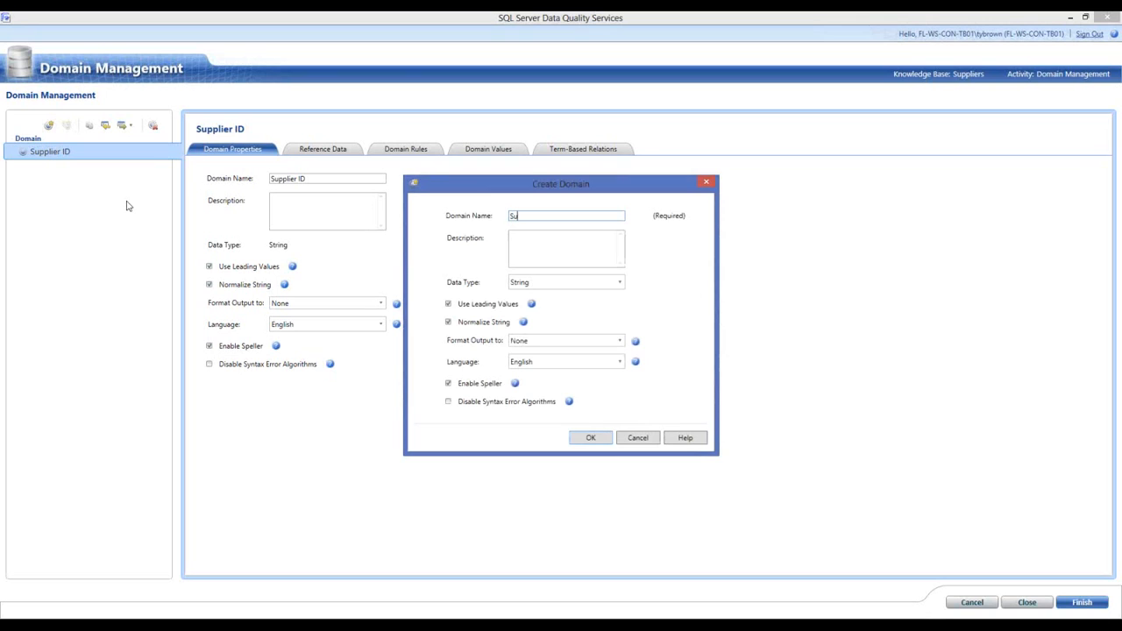
type("pplier Name")
left_click(584, 439)
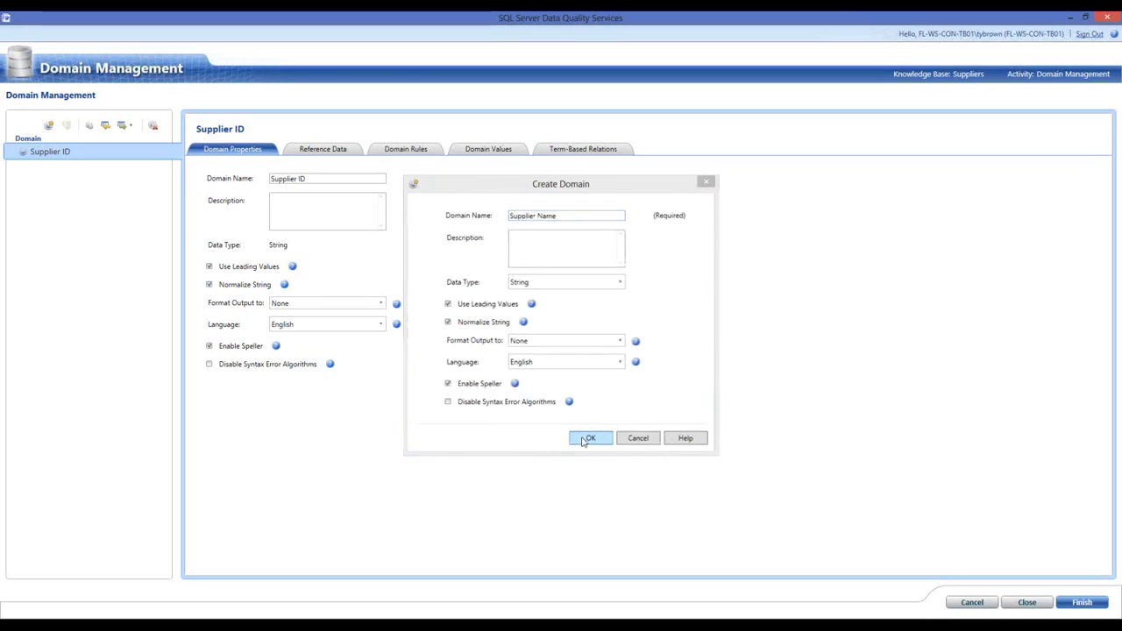
left_click(49, 126)
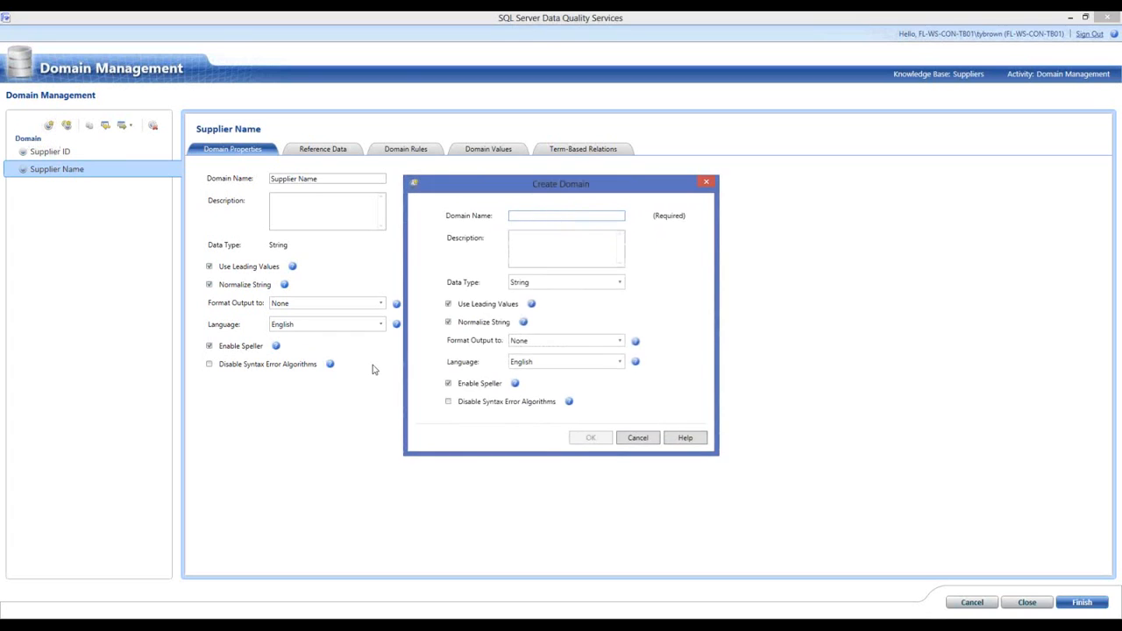
type("Add")
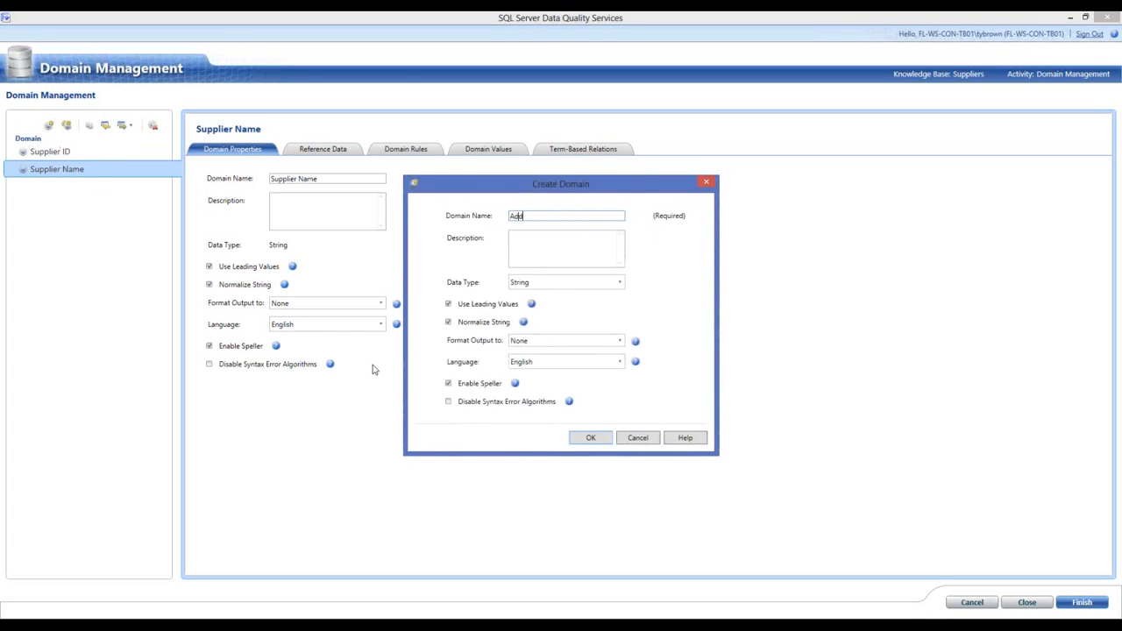
type("ress Line")
left_click(587, 438)
Create String domains named City and State with the default options
left_click(49, 125)
type("City")
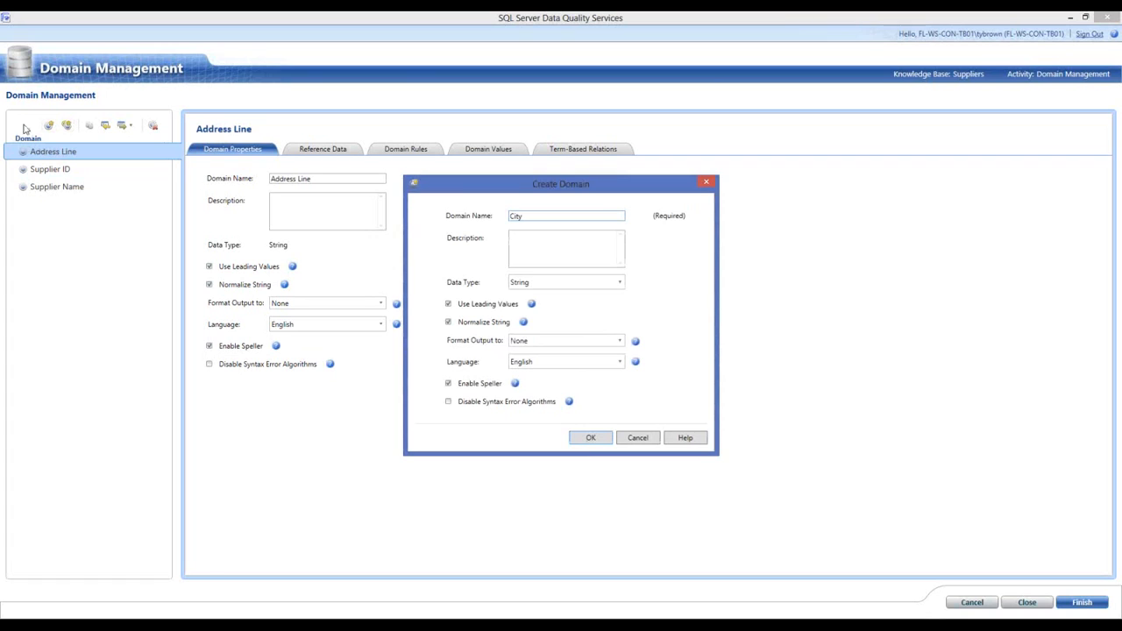
left_click(583, 441)
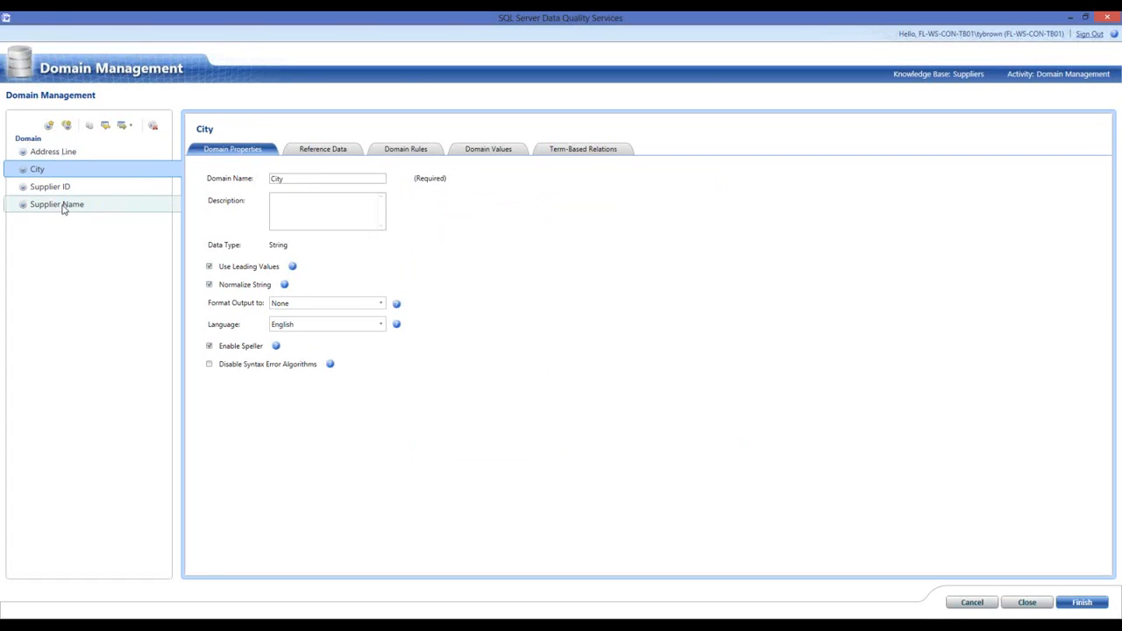
left_click(49, 128)
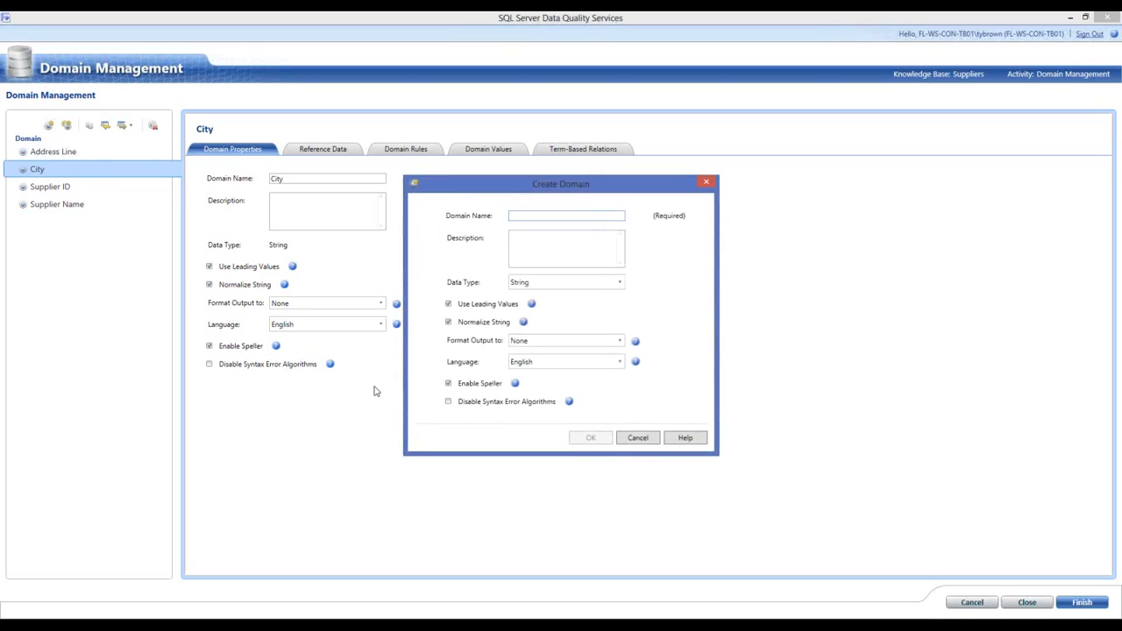
type("State")
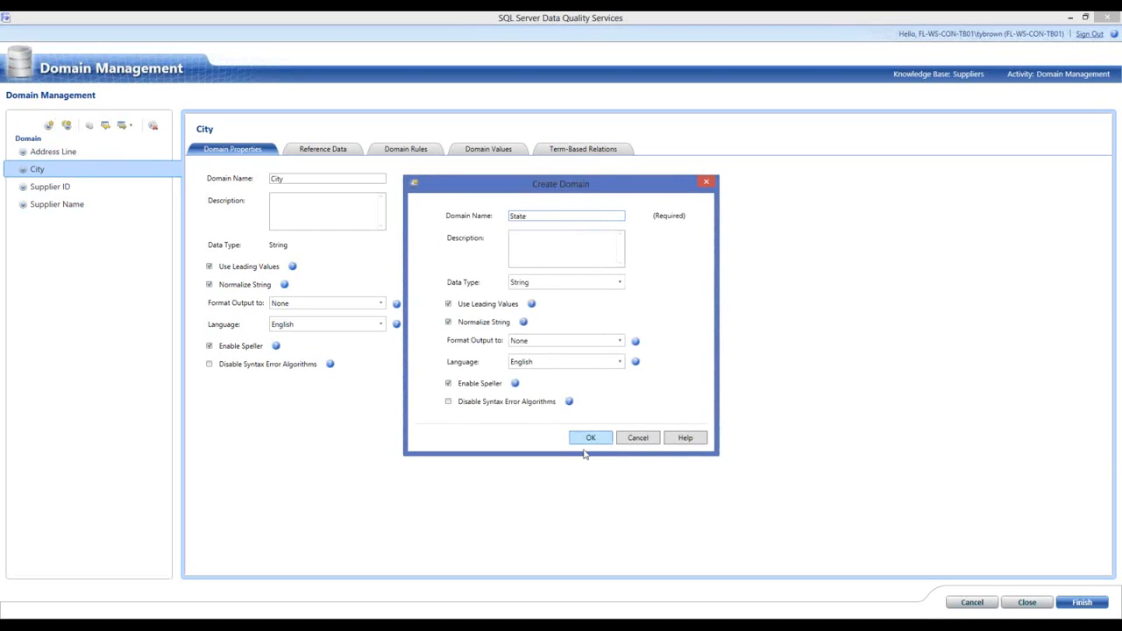
left_click(590, 438)
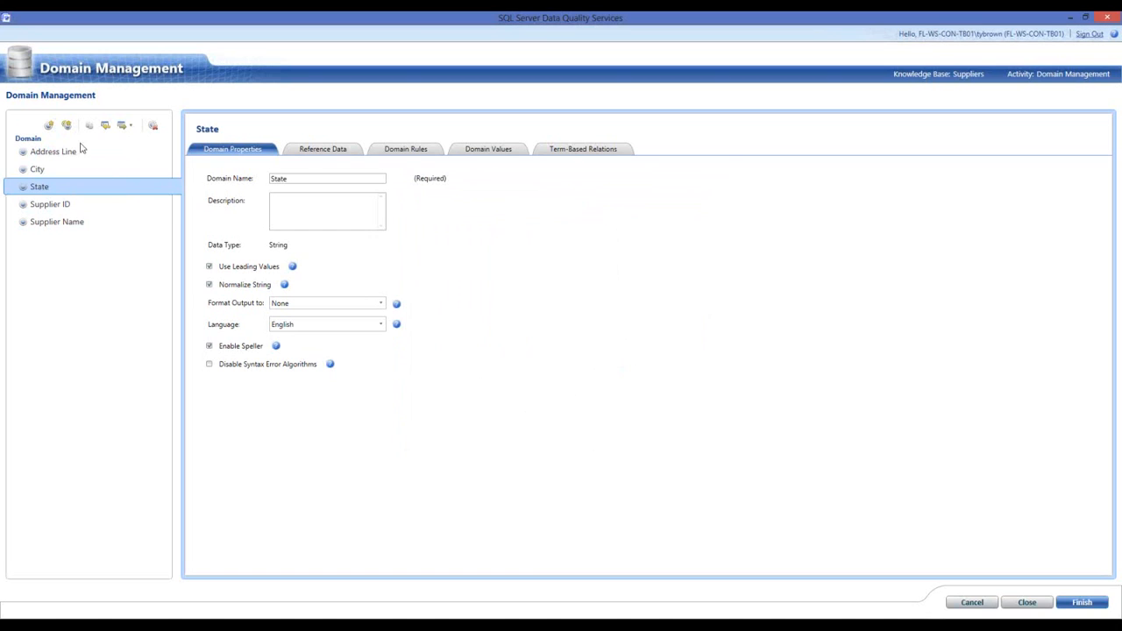
Create String domains named Country and Zip with the default options
left_click(49, 125)
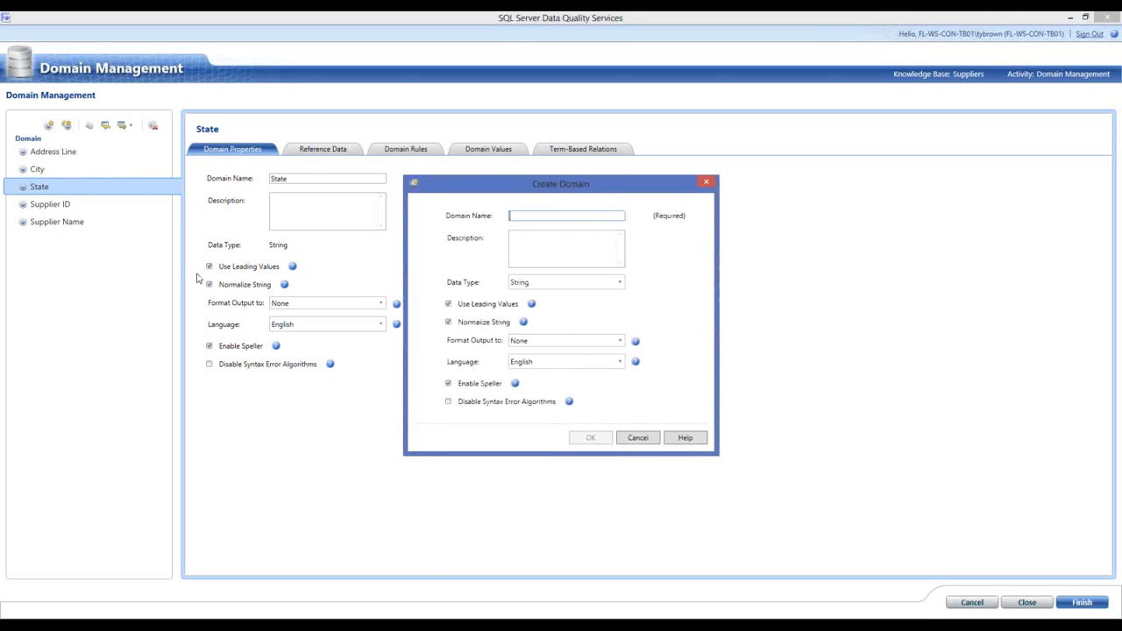
type("Country")
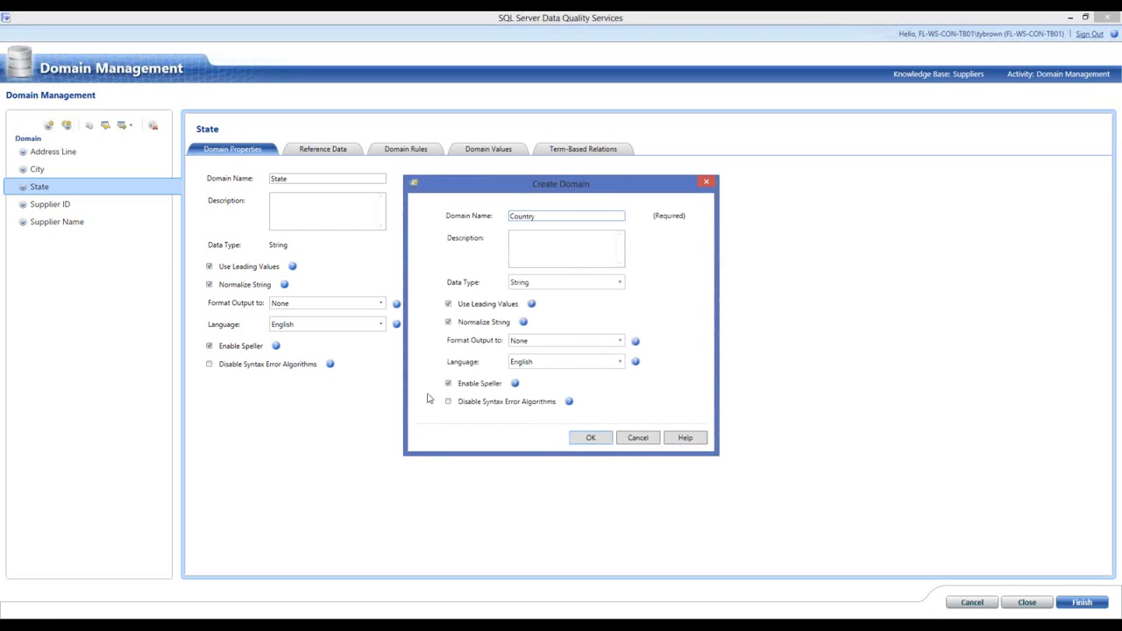
left_click(594, 443)
left_click(50, 126)
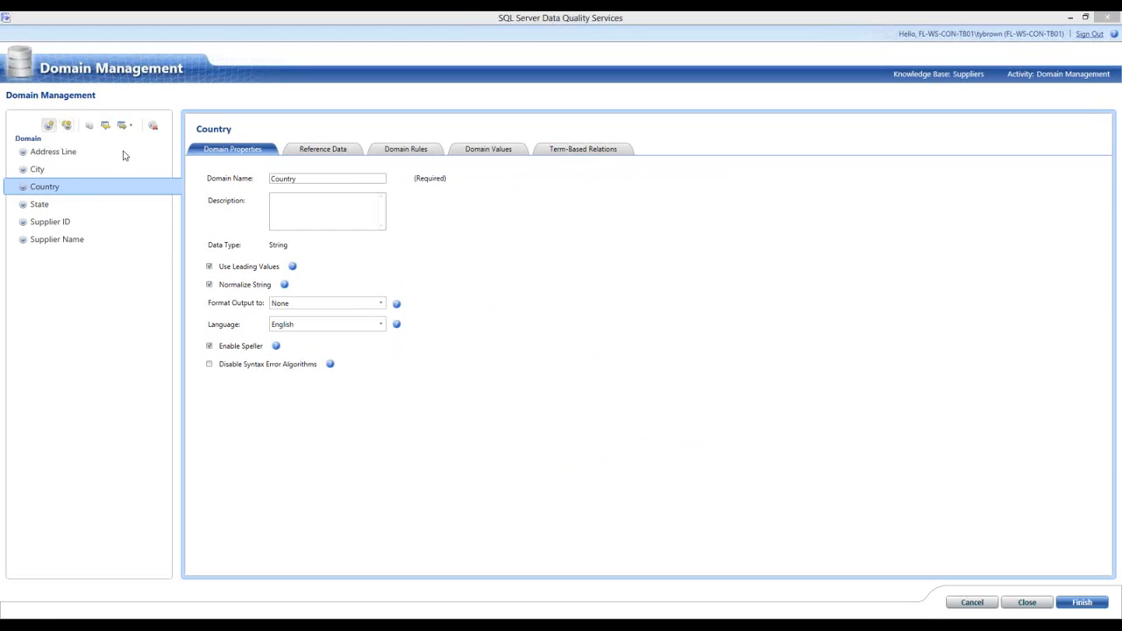
type("Zip")
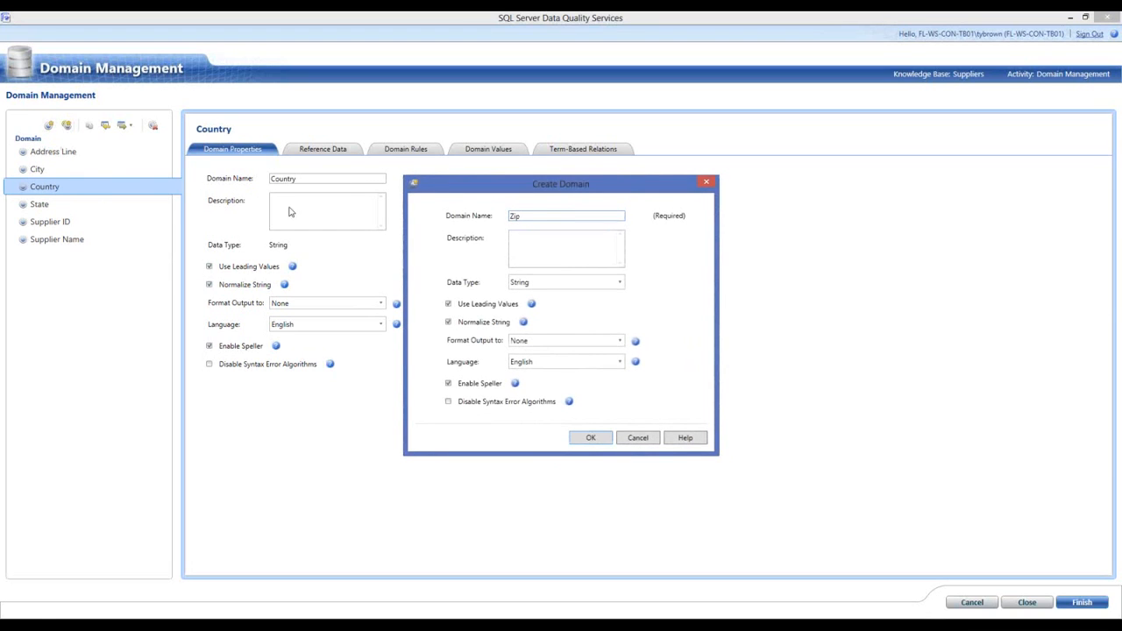
left_click(581, 438)
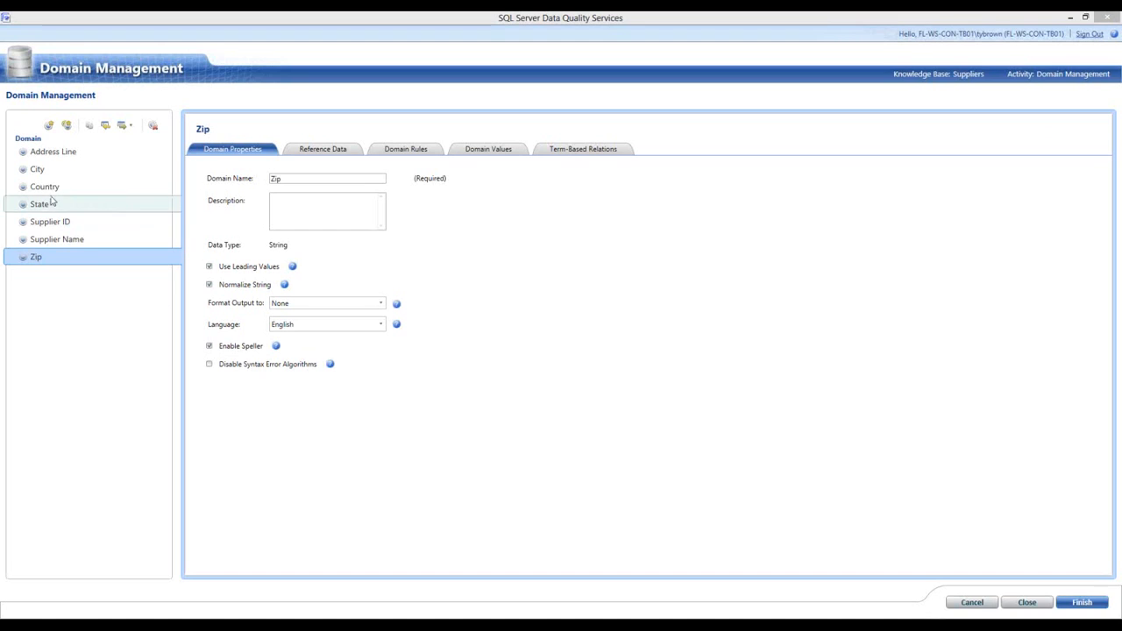
Add United States as a correct domain value of the Country domain
left_click(44, 186)
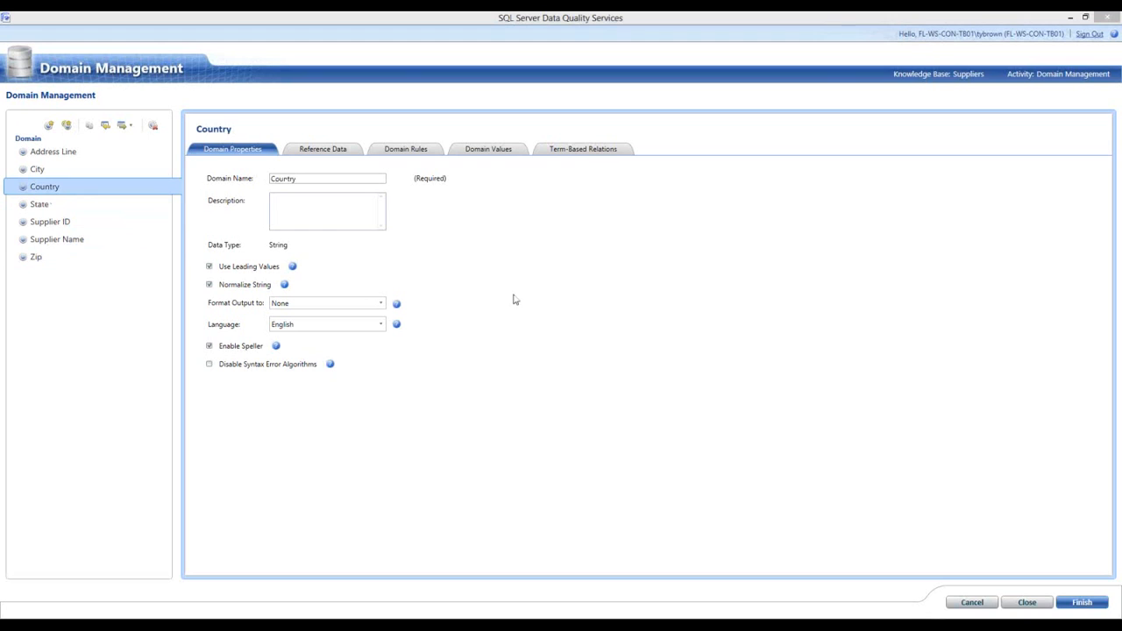
left_click(482, 156)
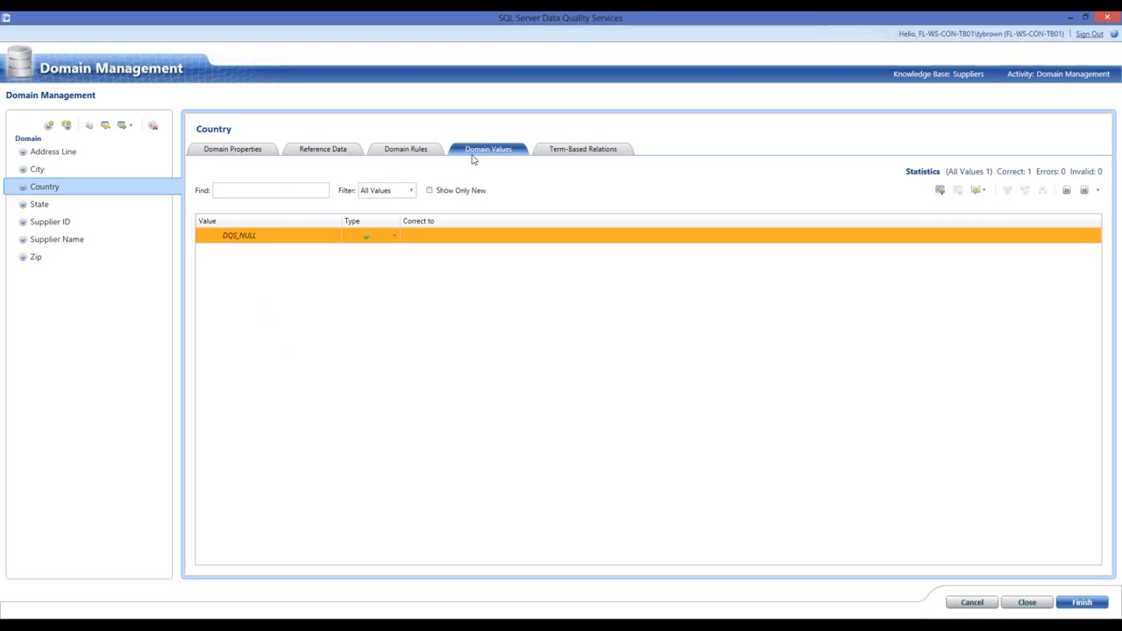
left_click(261, 191)
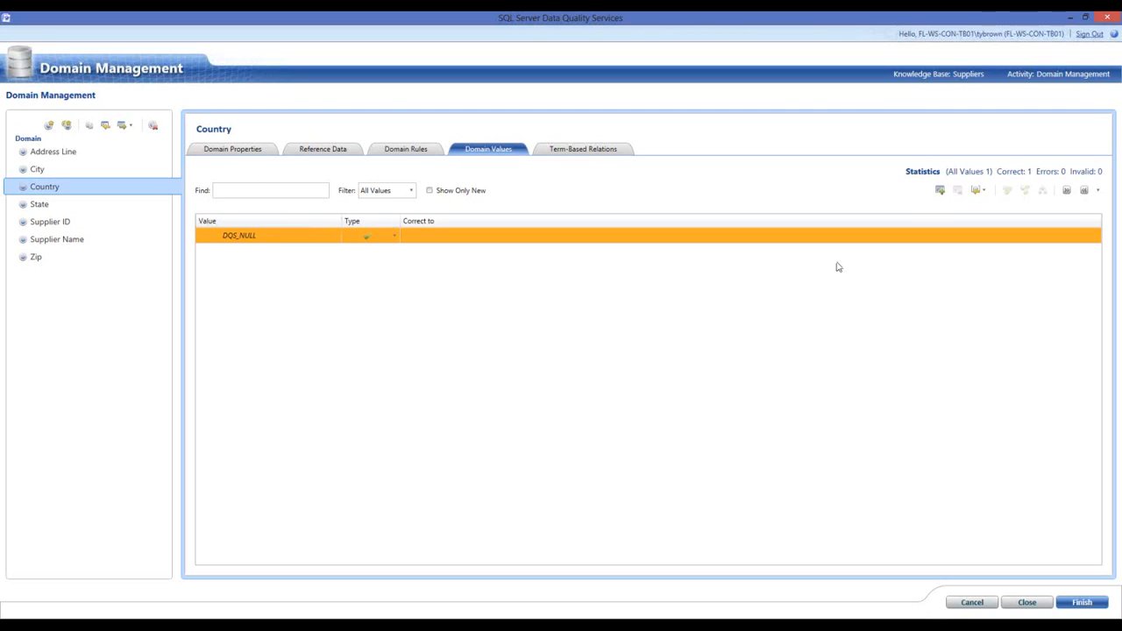
left_click(944, 192)
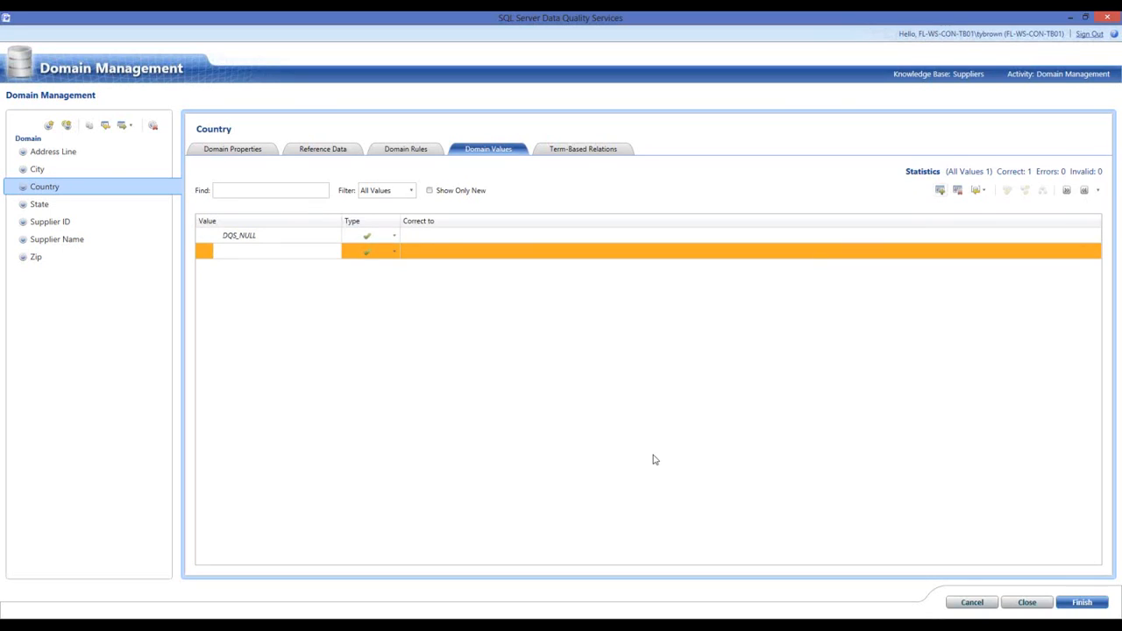
type("United Stat")
key("Home")
key("Delete")
type("U")
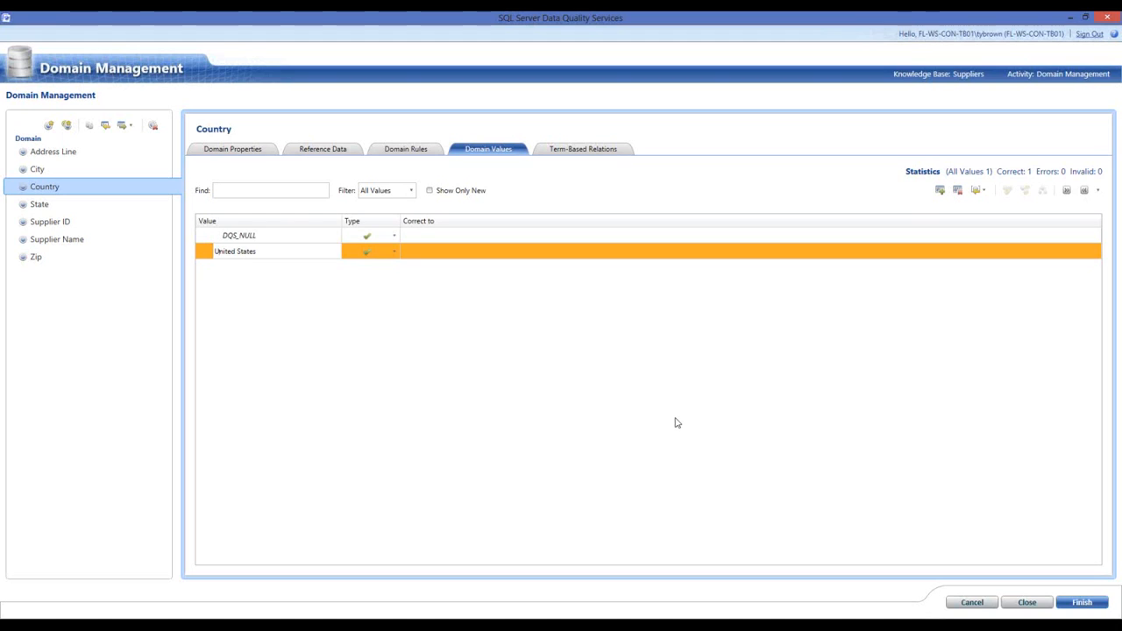
left_click(672, 226)
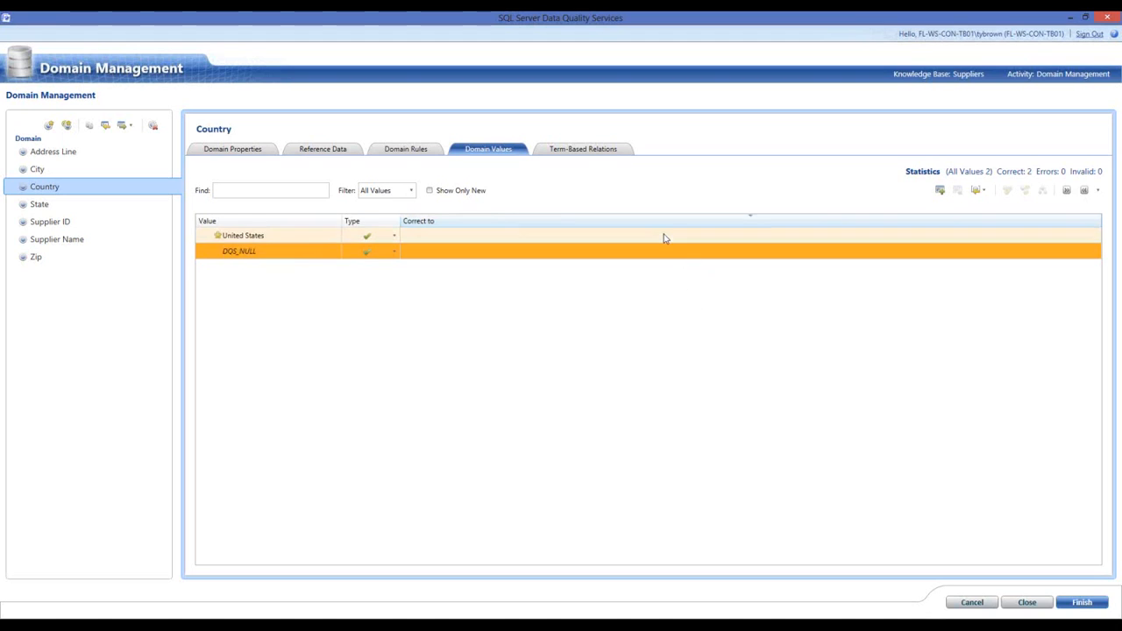
left_click(636, 251)
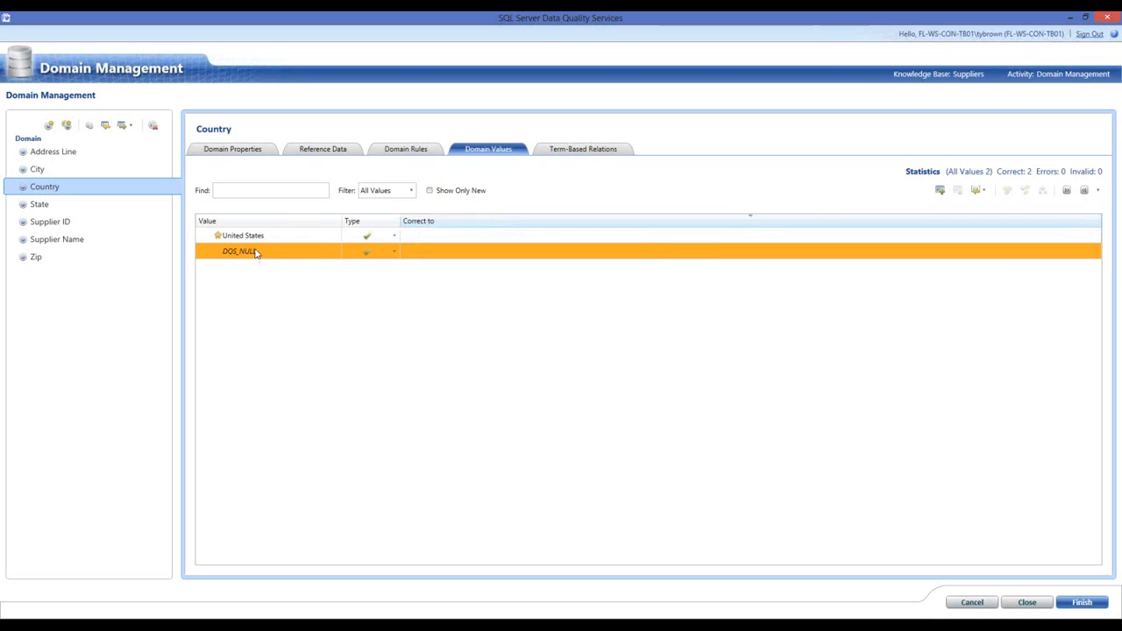
right_click(289, 253)
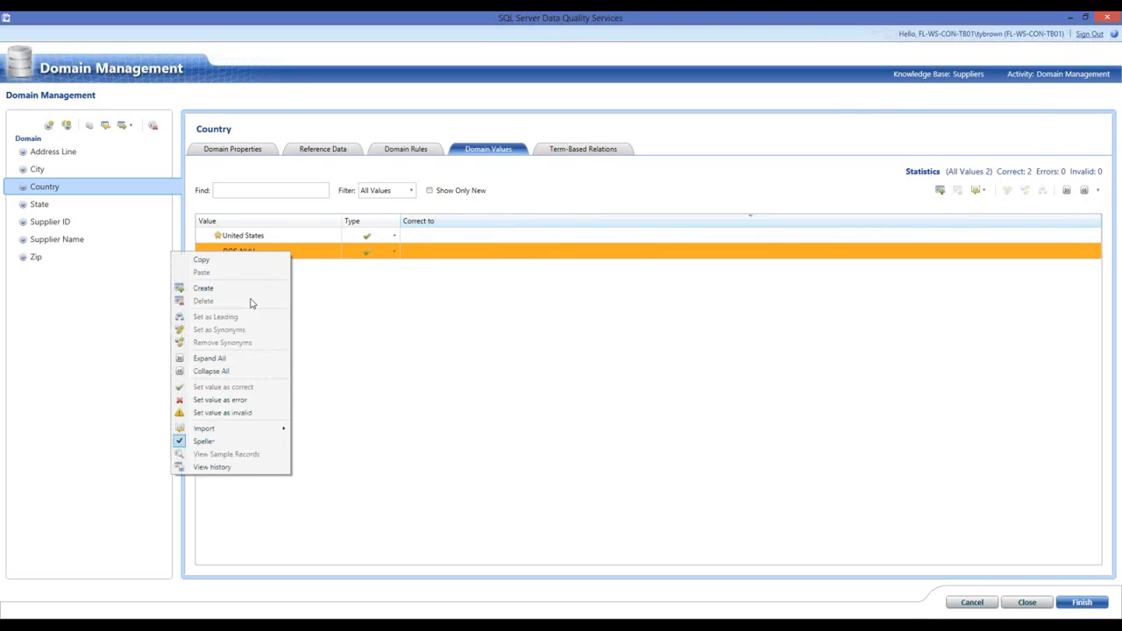
left_click(308, 291)
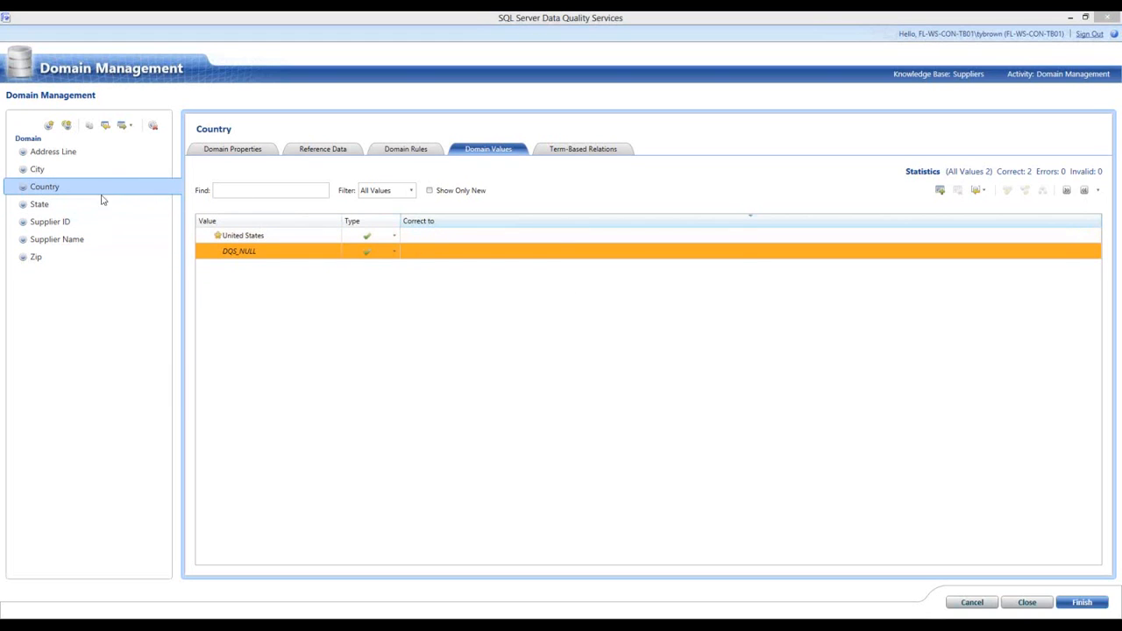
Add New York as a correct domain value of the State domain
left_click(39, 205)
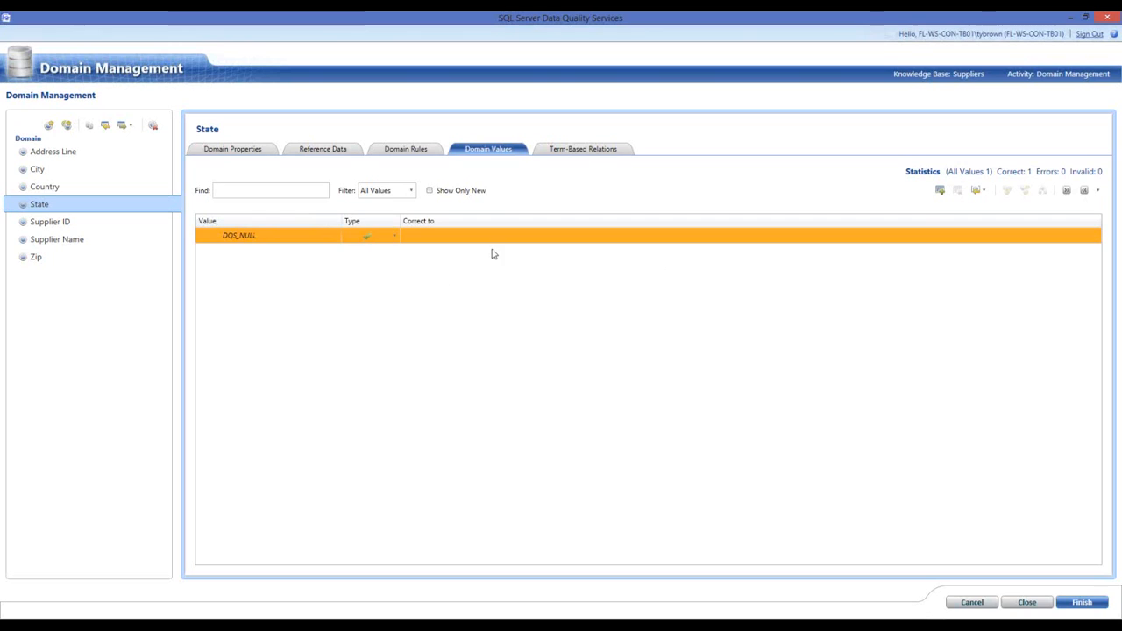
left_click(938, 192)
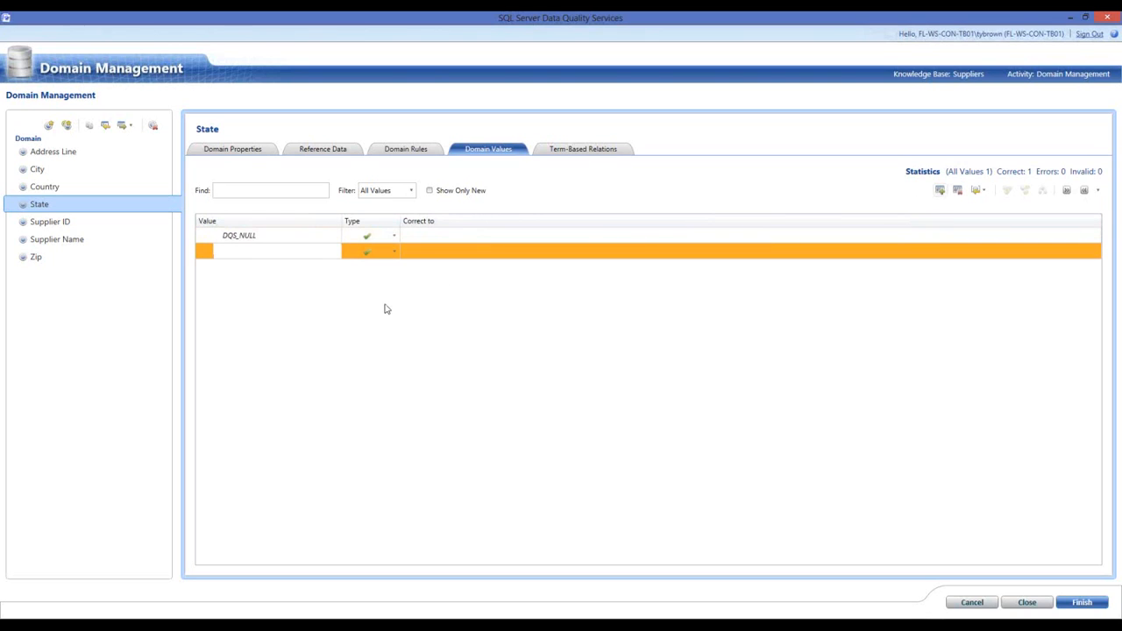
type("New York")
left_click(938, 190)
type("Penn")
key("BackSpace")
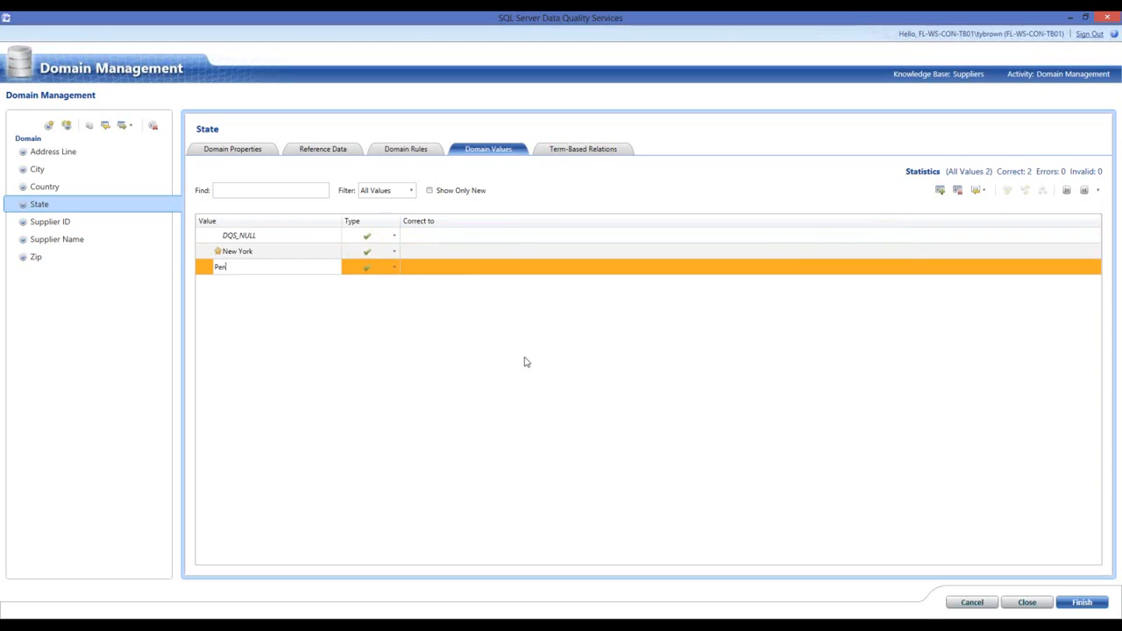
key("BackSpace")
left_click(220, 255)
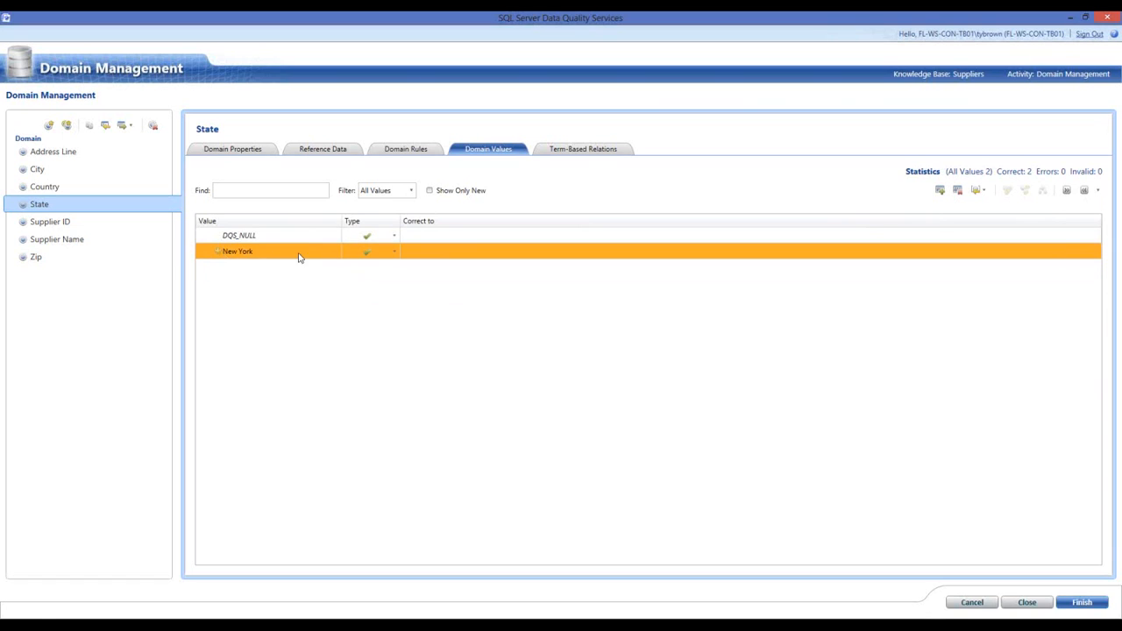
Delete the New York value from the State domain and check the options for importing domain values
right_click(334, 249)
left_click(285, 301)
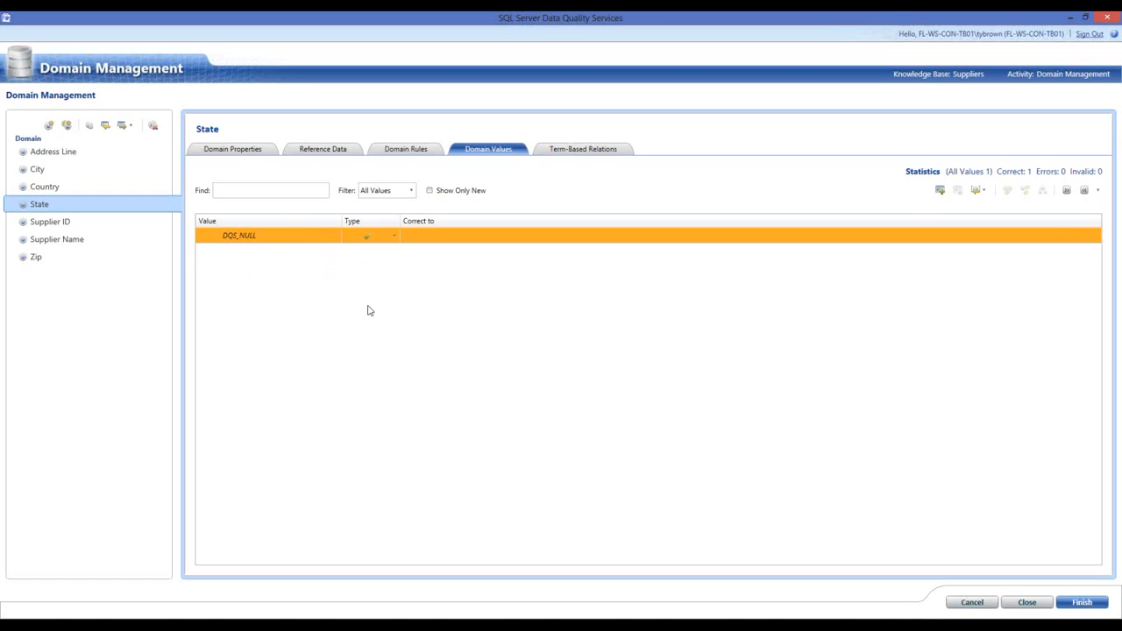
left_click(979, 192)
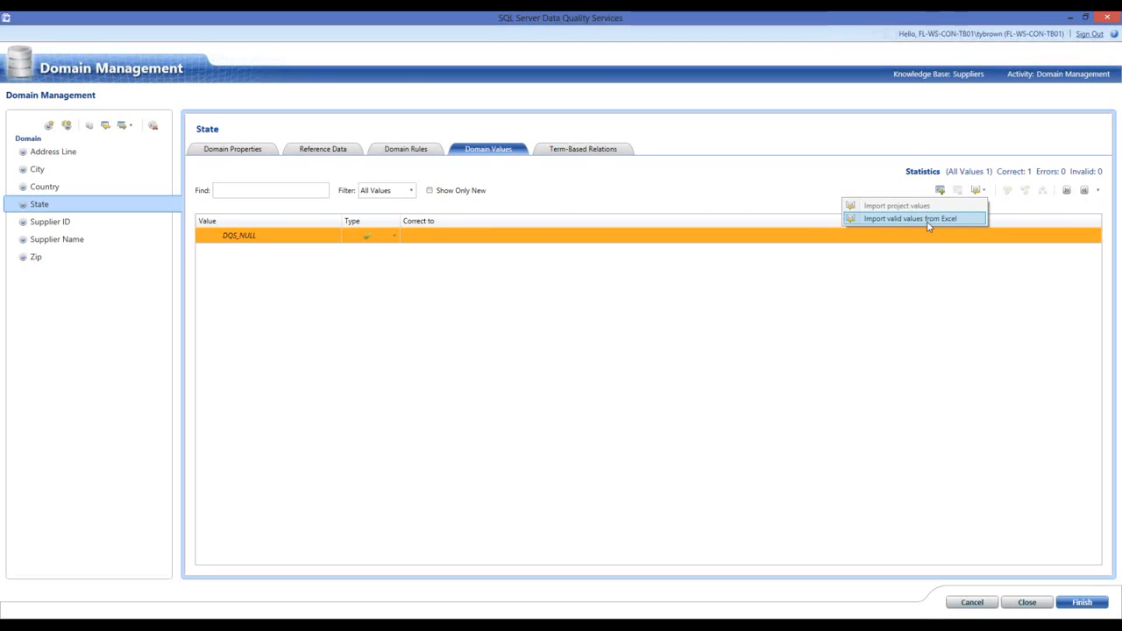
left_click(577, 435)
Switch to SQL Server Management Studio and query the top 1000 rows of the dbo.StatesToImport table in the Webinar database
left_click(451, 624)
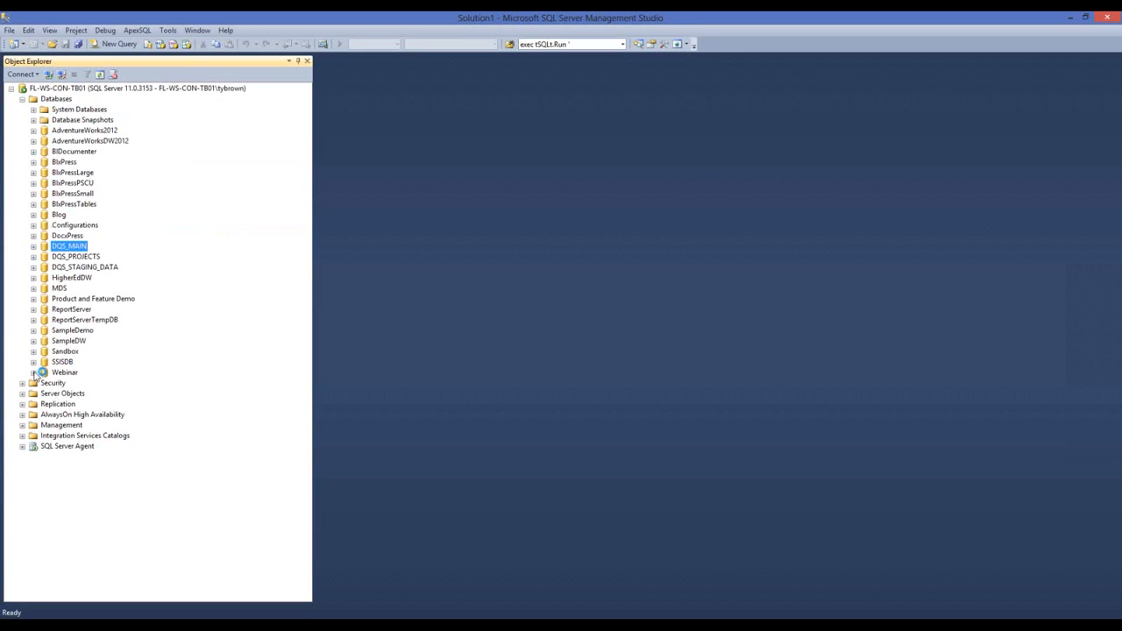
left_click(34, 372)
left_click(44, 394)
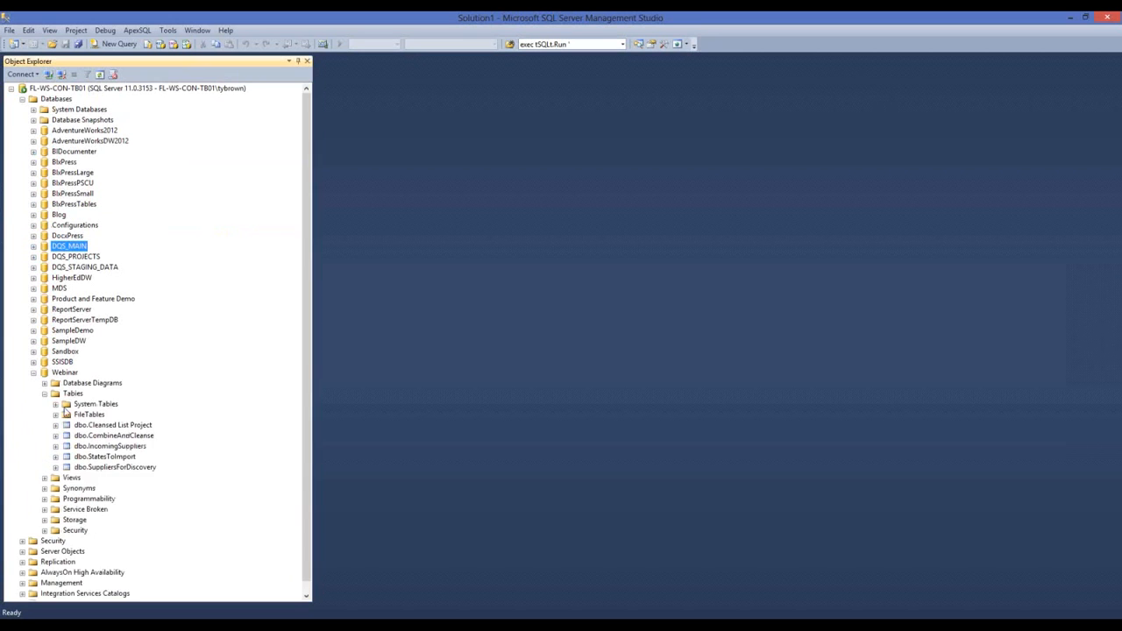
right_click(85, 457)
left_click(137, 402)
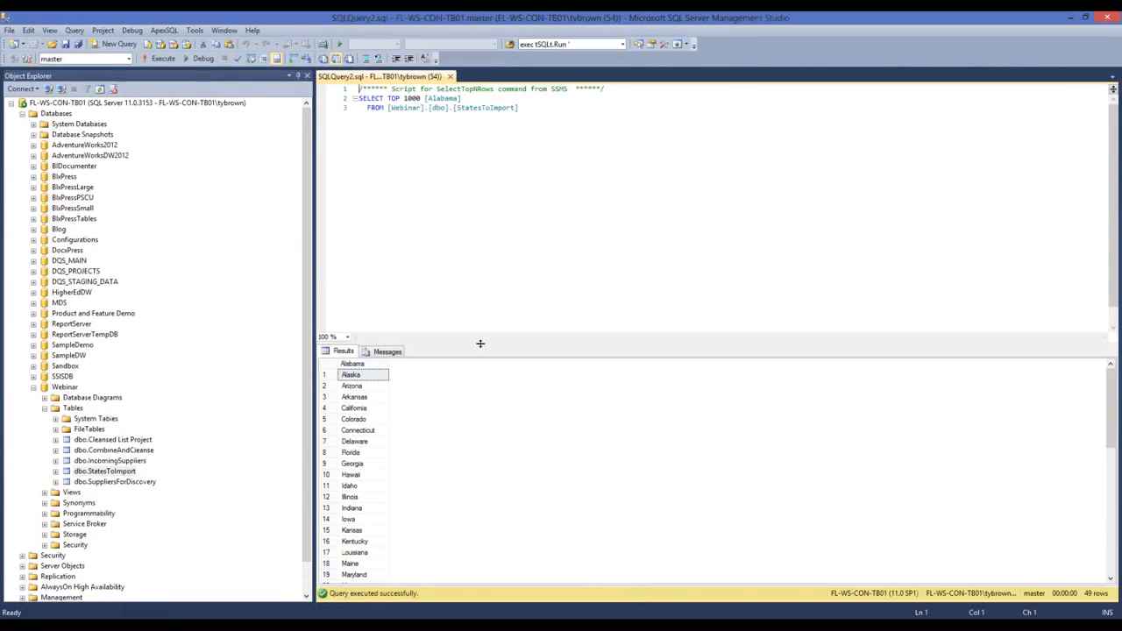
Examine the state names in the query results, close the query and return to Data Quality Services
scroll(476, 453, "down", 4)
scroll(443, 386, "up", 3)
left_click(450, 76)
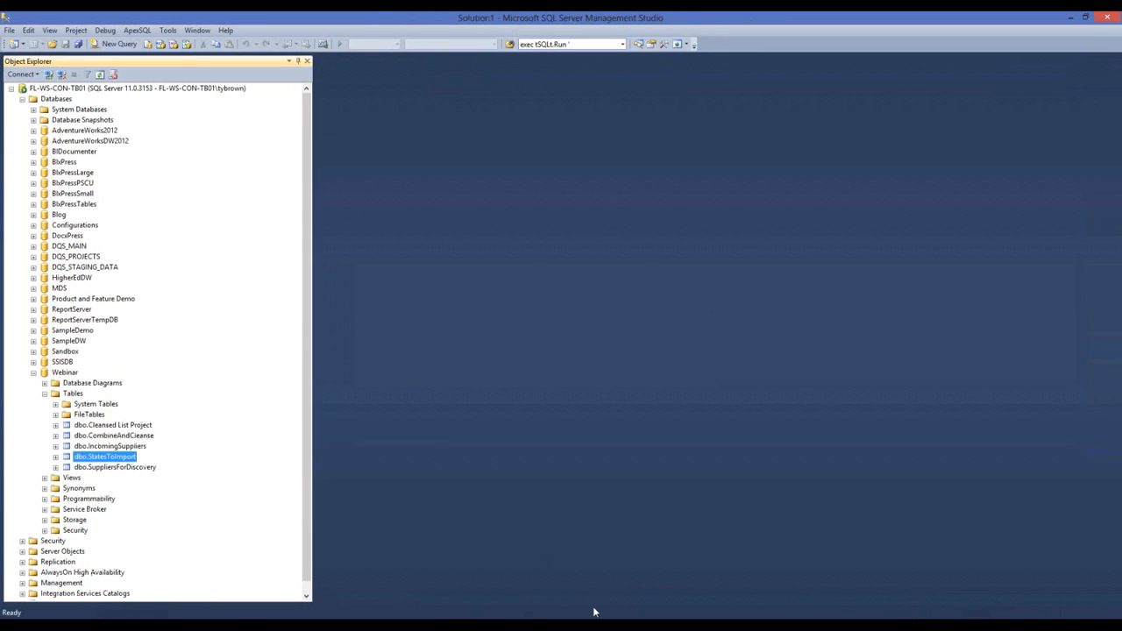
key("alt+Tab")
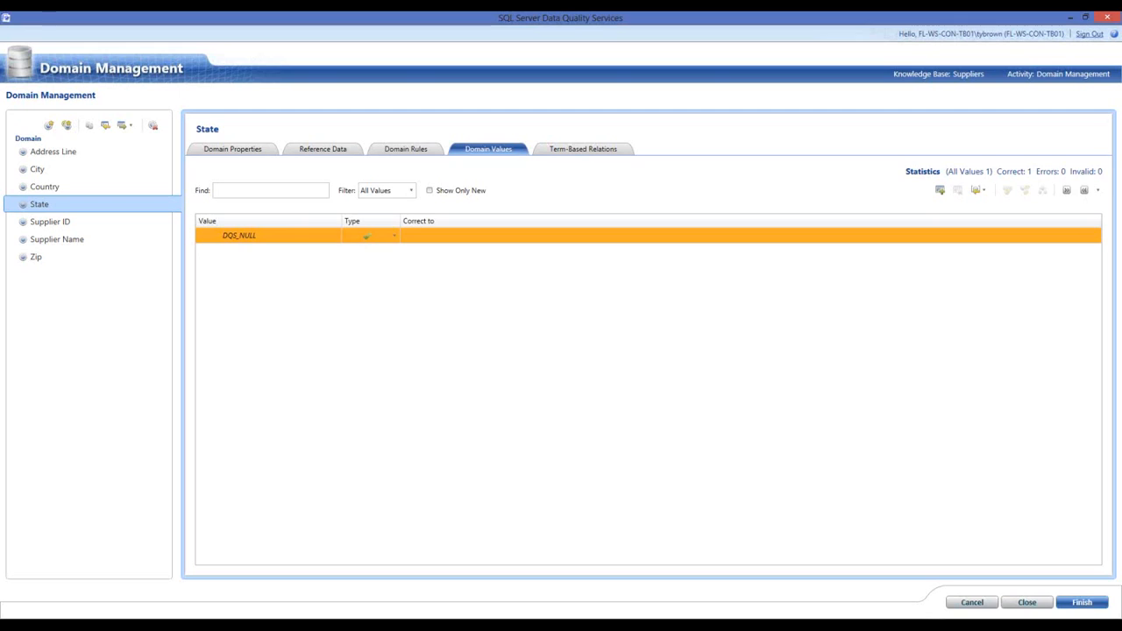